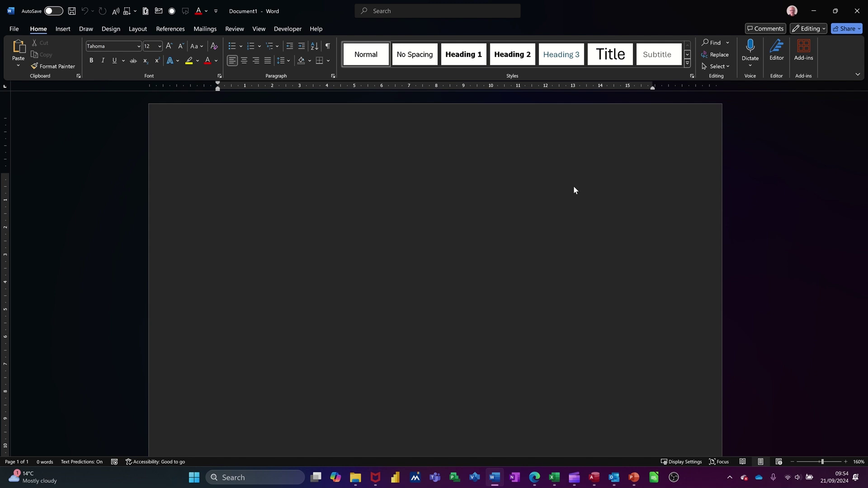
- Save the blank document as a Word Document named Master in the Documents folder
key(F12)
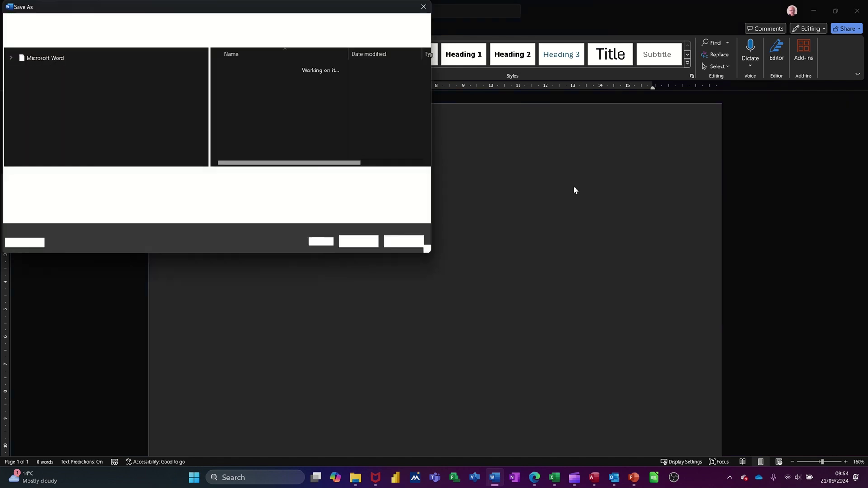
text(Master)
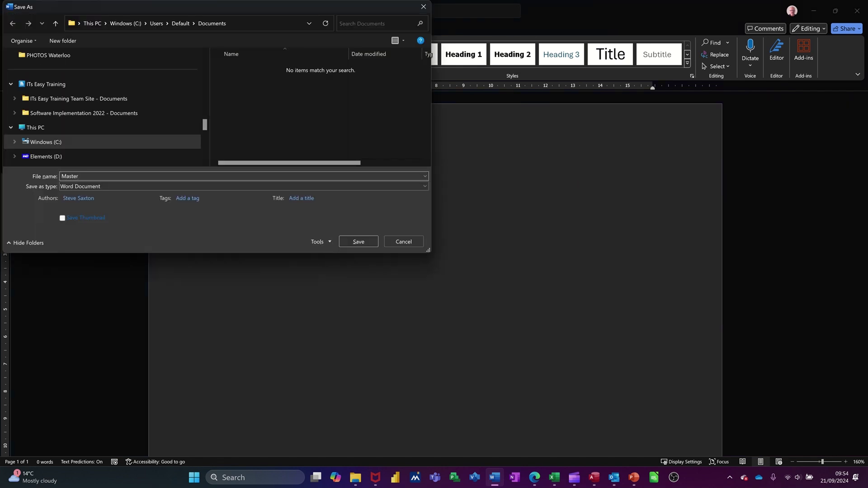
key(Return)
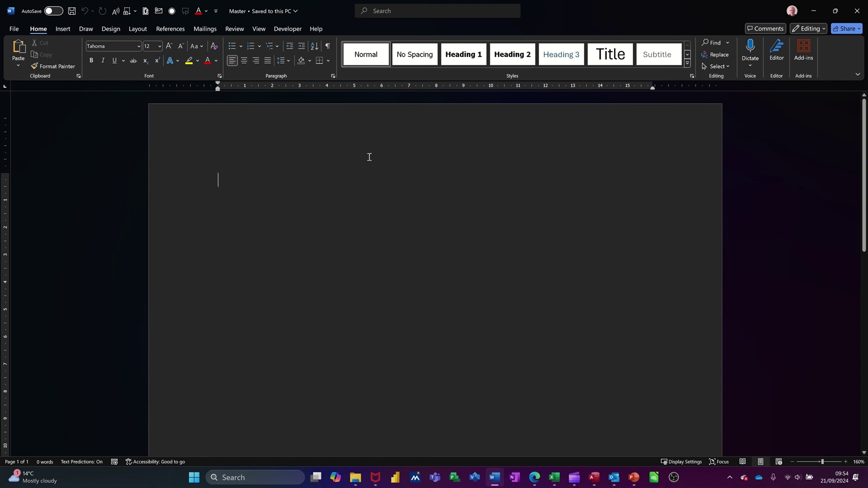
- Switch the Master document to Outline view and show the master document commands for handling subdocuments
click(261, 32)
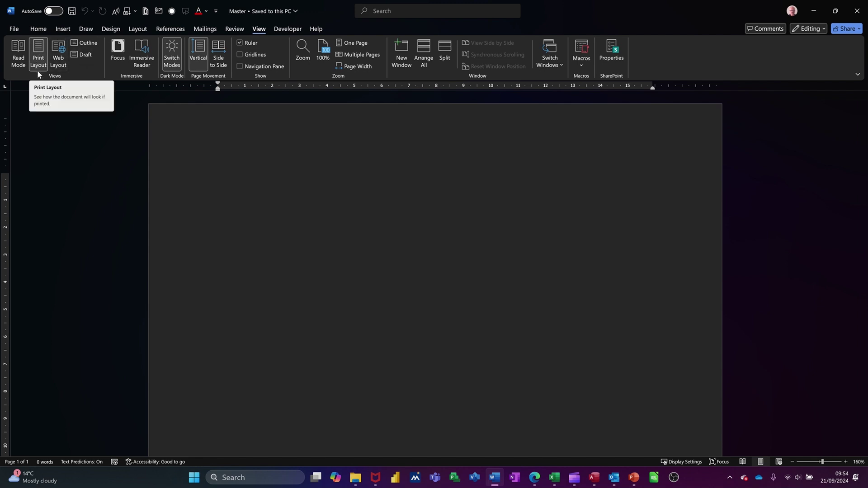
click(88, 45)
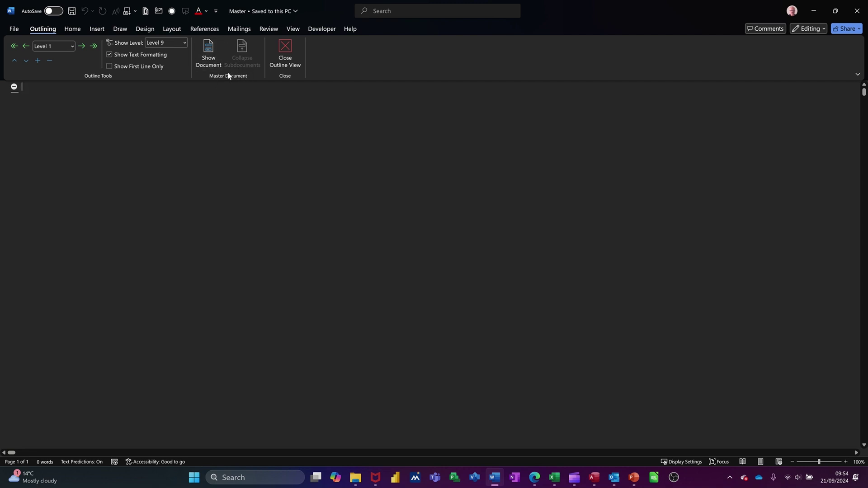
click(208, 47)
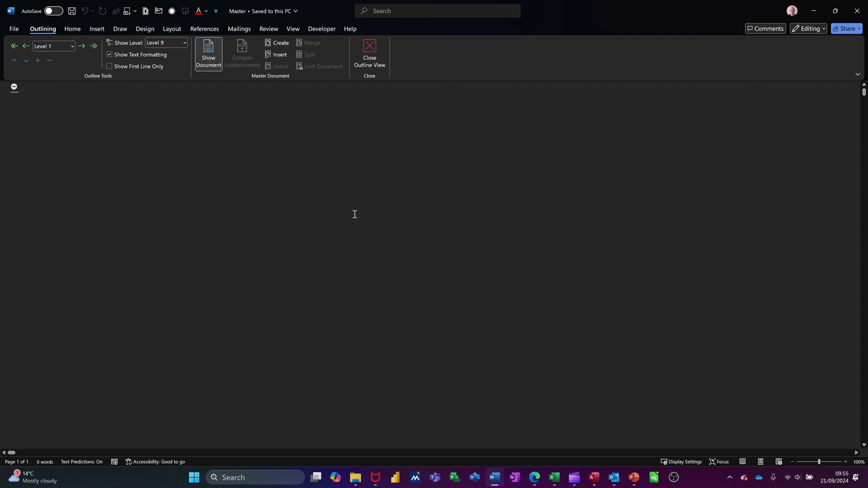
- Create a new document with the title "Chapter 1" in Heading 1 style, followed by sample text generated with =rand()
key(ctrl+n)
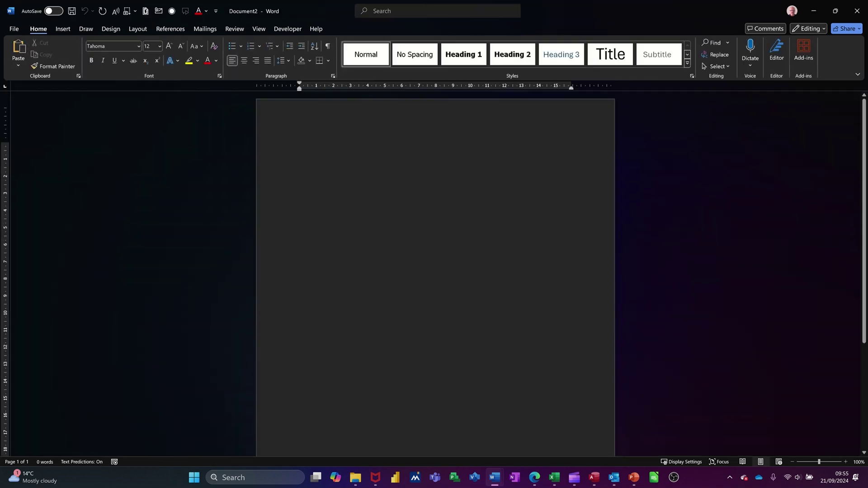
text(Cha)
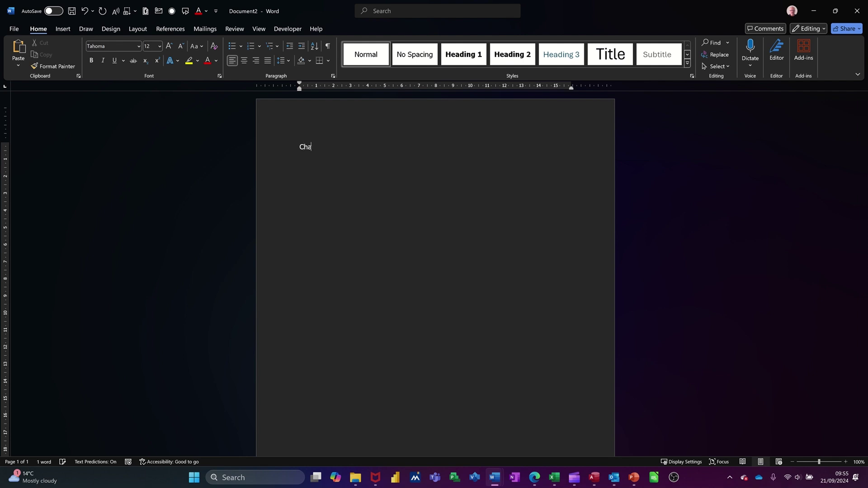
text(pter 1)
key(Return)
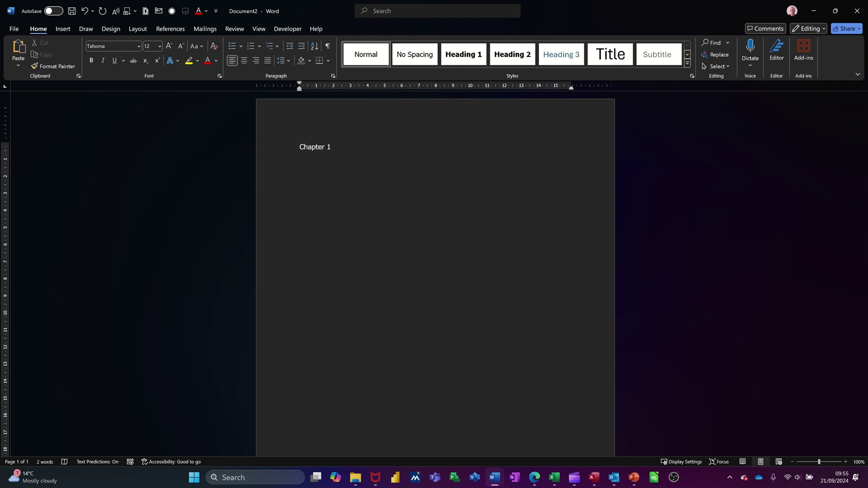
text(=rand())
key(Return)
click(287, 146)
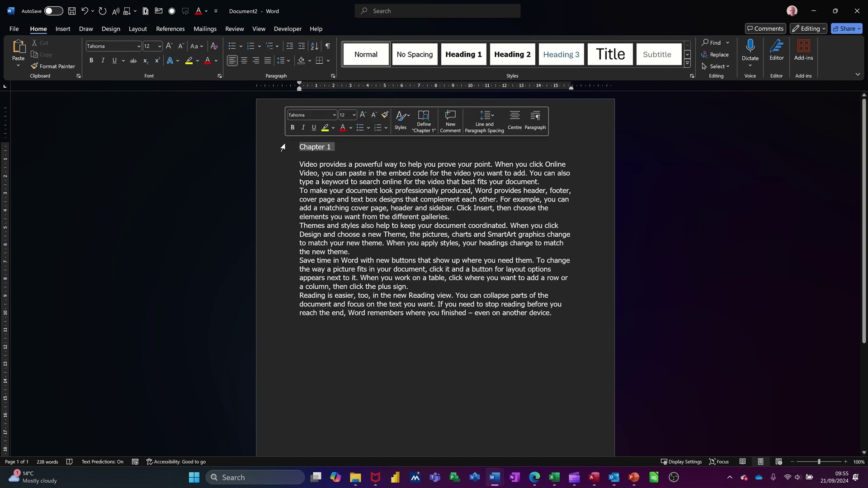
click(464, 56)
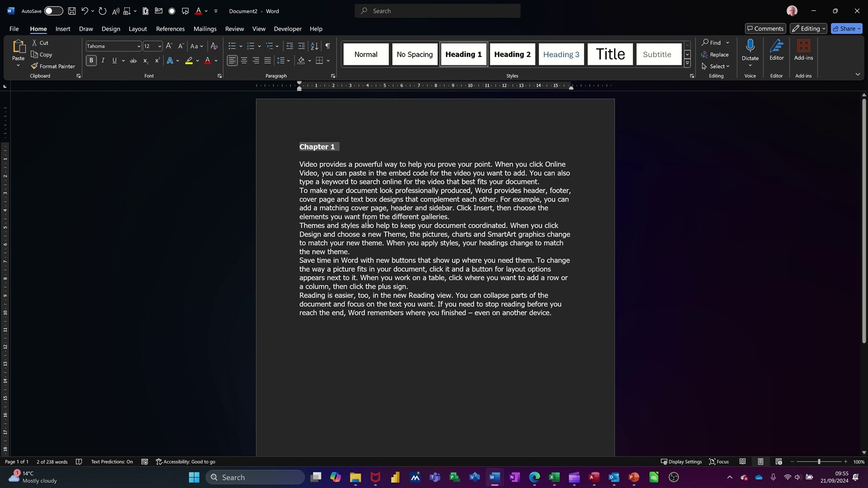
- Save the new document as Chapter 1 in the same folder as Master and close it
key(F12)
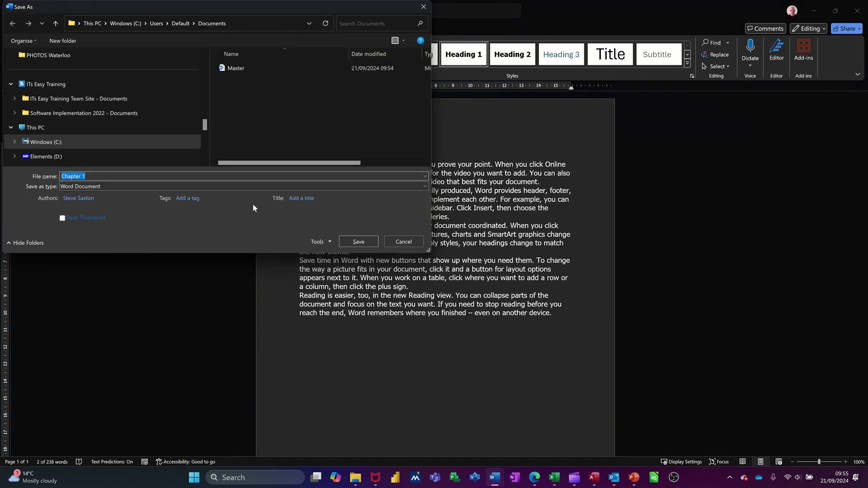
click(358, 242)
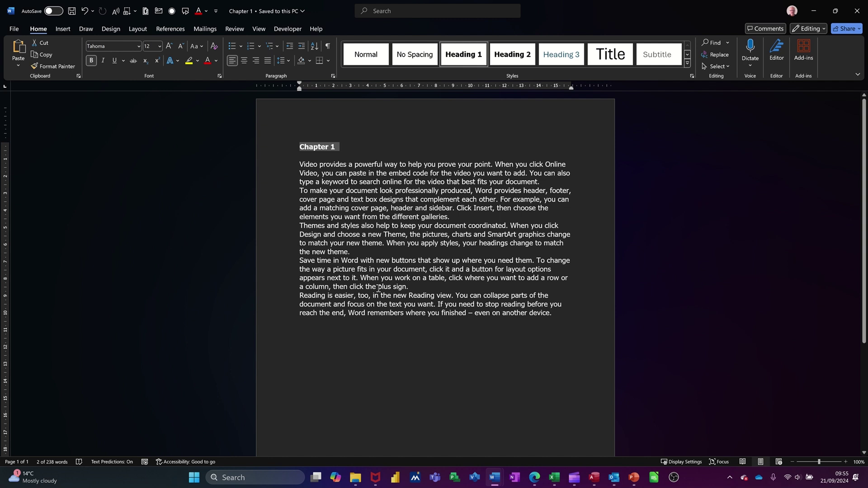
key(ctrl+w)
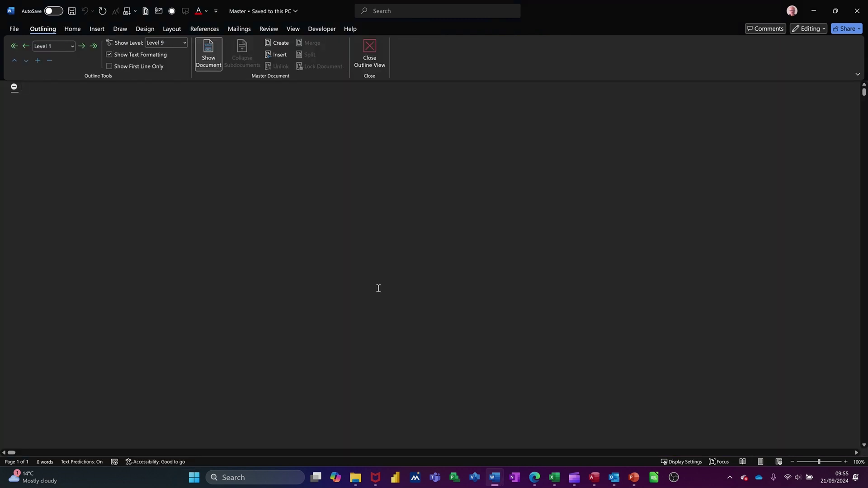
- Create another document with the title "Chapter 2" in Heading 1 style, followed by sample text generated with =rand()
key(ctrl+n)
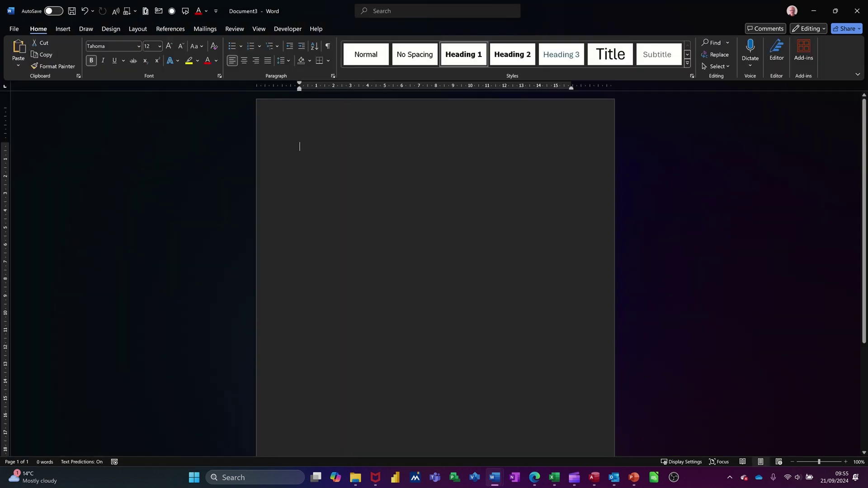
text(C)
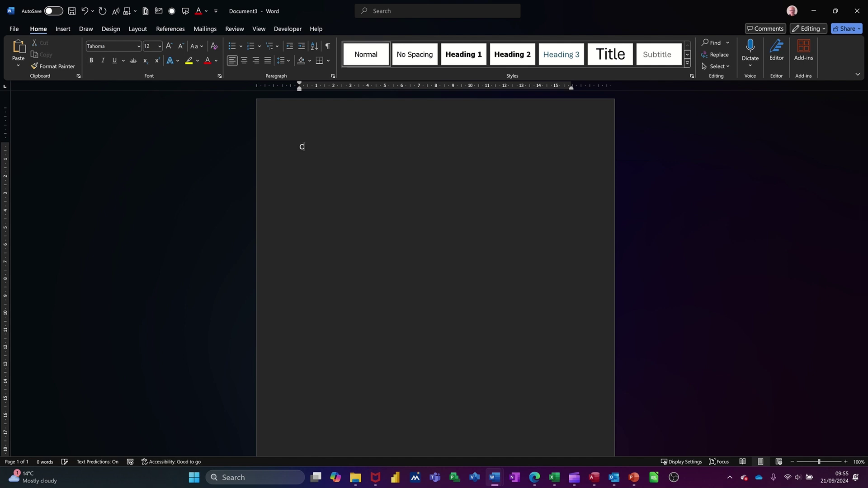
text(hapter 2)
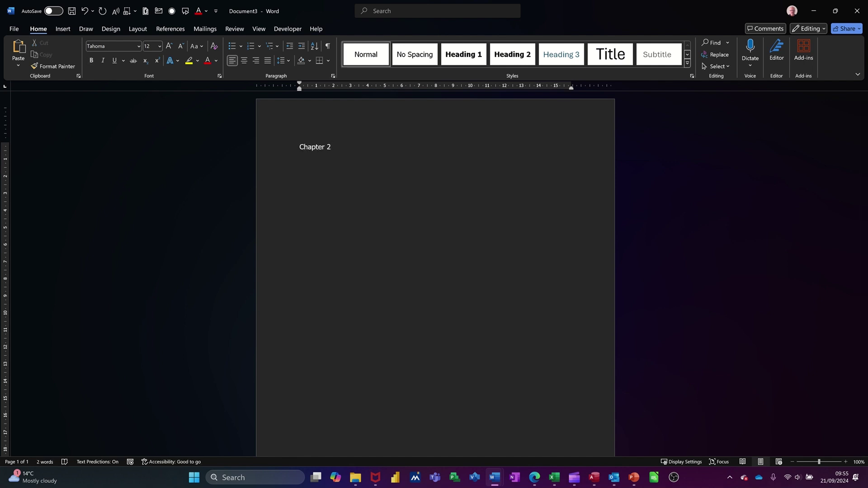
key(Return)
text(=rand())
key(Return)
click(281, 147)
click(474, 57)
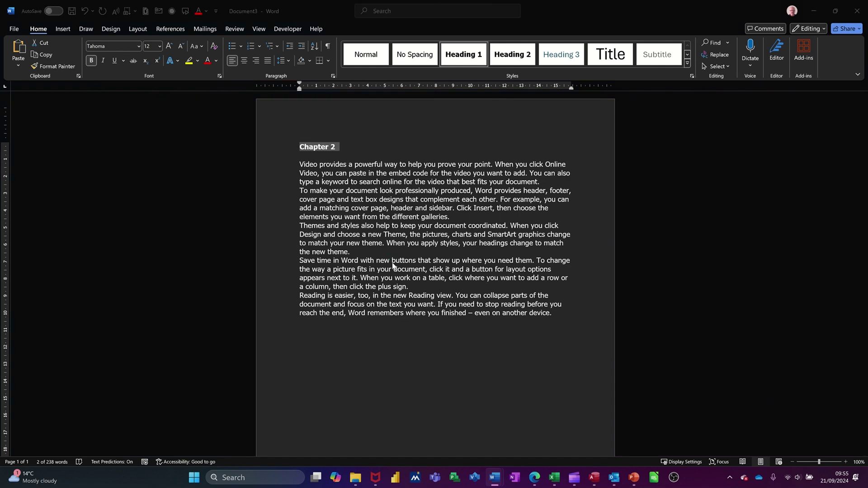
- Save this second chapter document as Chapter 2 in the same folder and close it
key(F12)
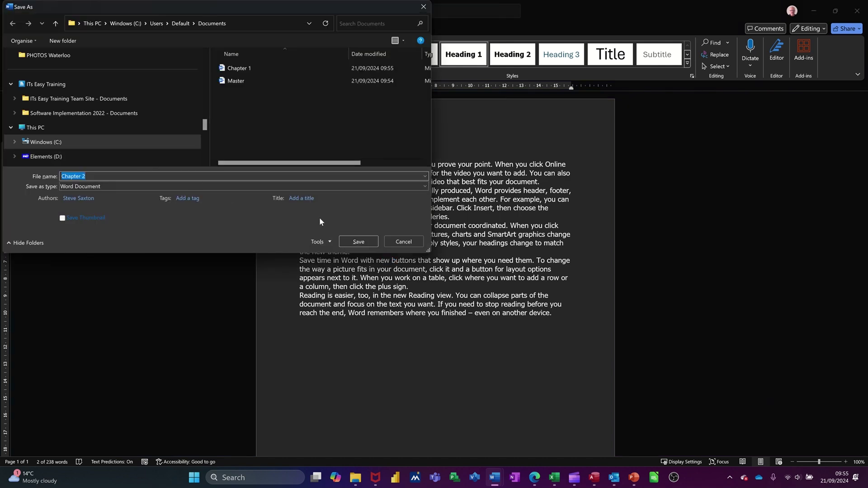
click(357, 243)
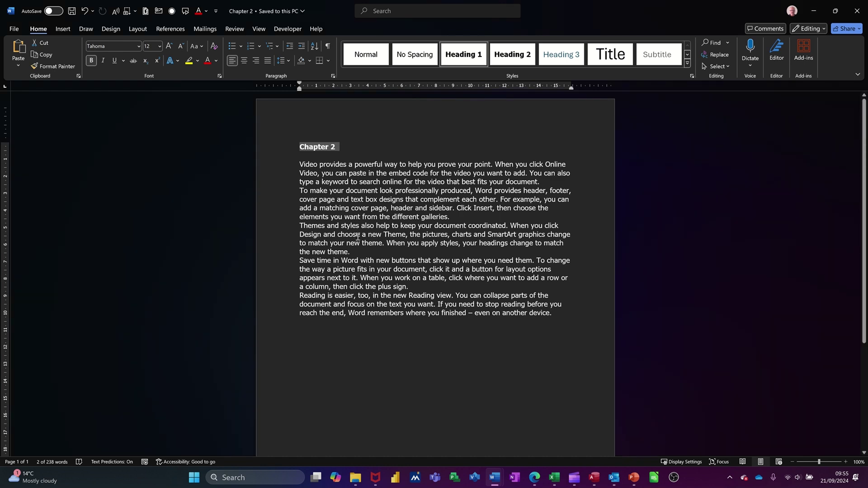
key(ctrl+w)
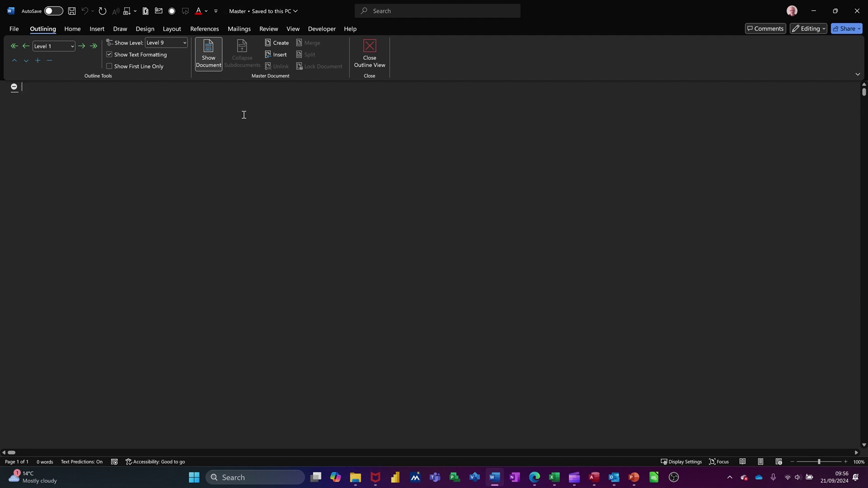
- Insert the files Chapter 1 and Chapter 2, in that order, as subdocuments of the Master document
click(279, 55)
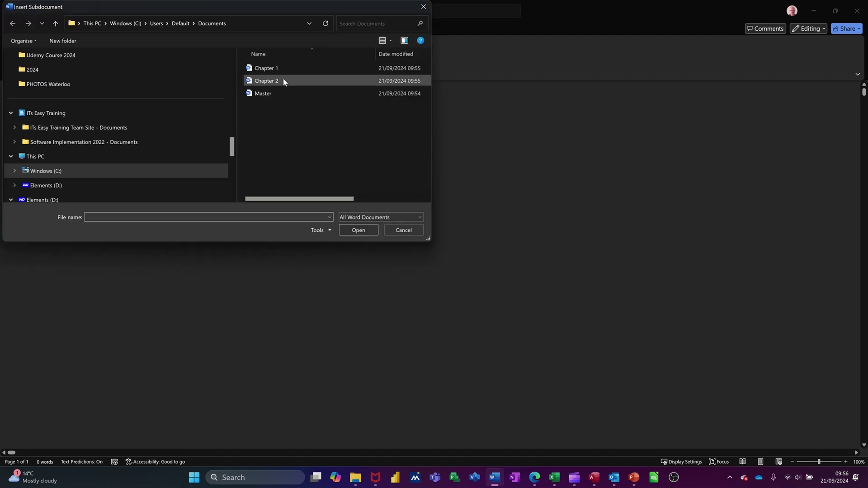
double_click(281, 69)
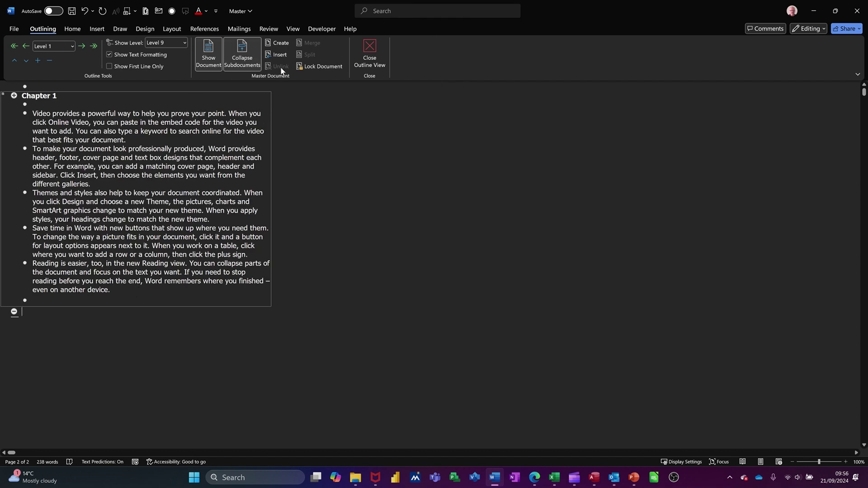
click(280, 55)
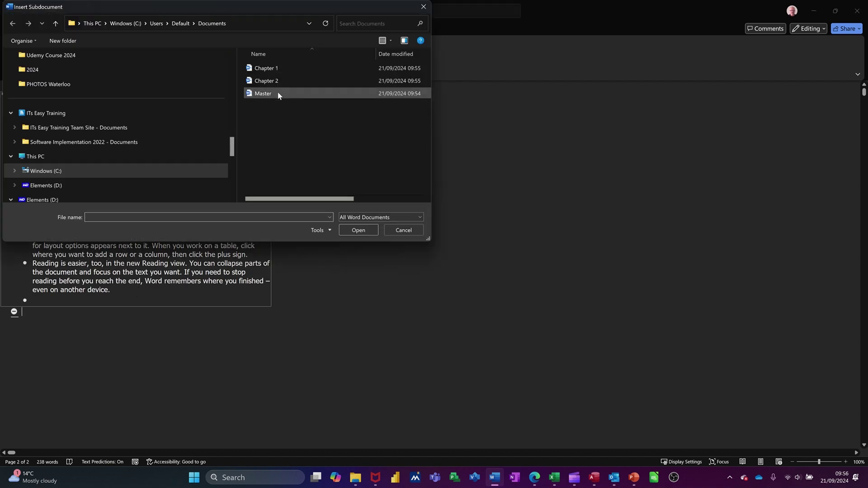
double_click(273, 80)
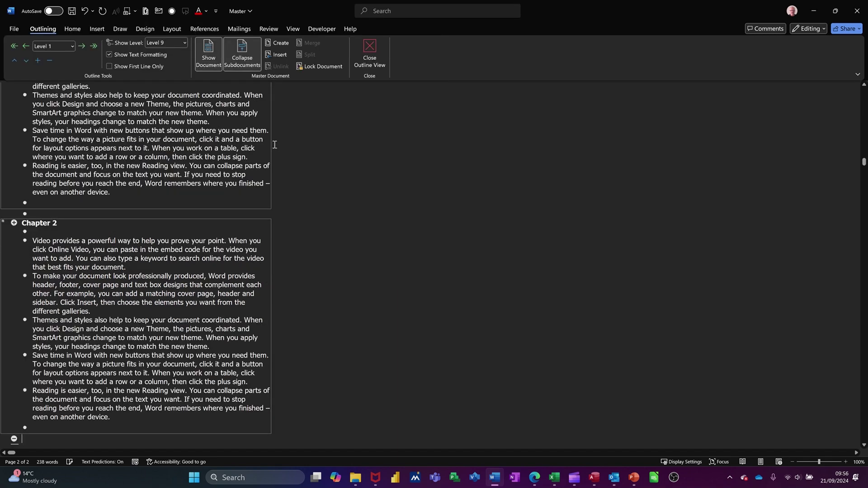
- Collapse the subdocuments in the Master document, agreeing to save its changes
scroll(286, 283, up, 4)
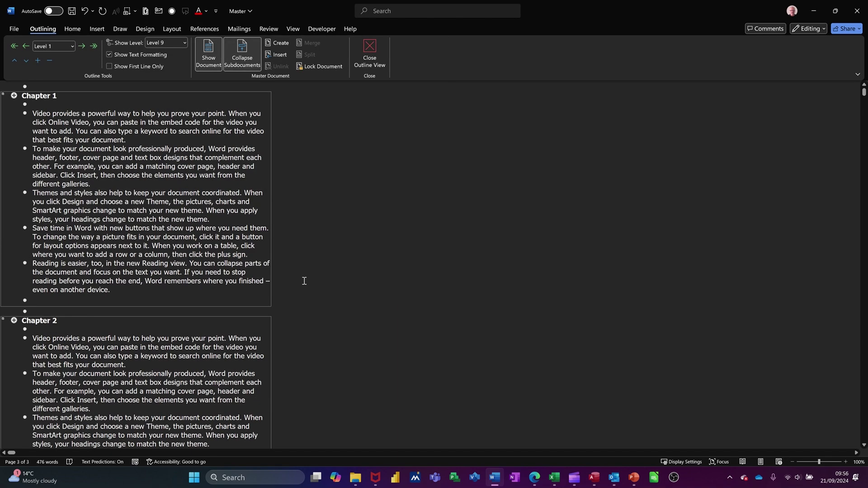
click(241, 60)
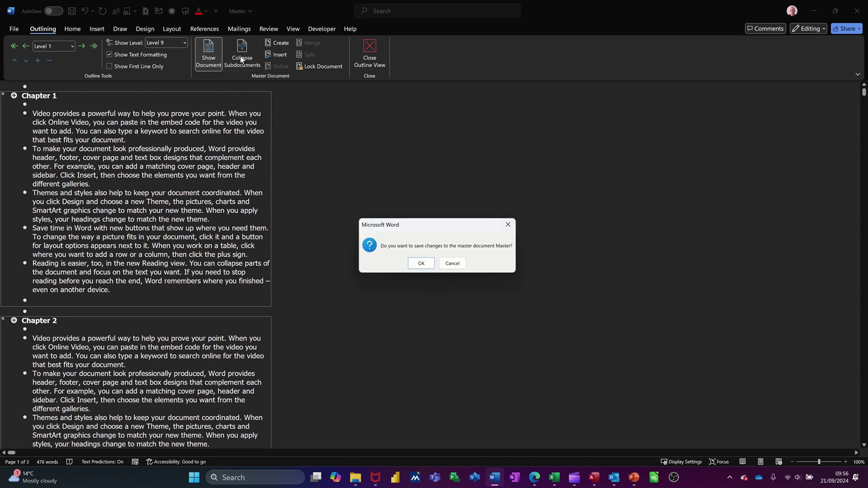
click(415, 264)
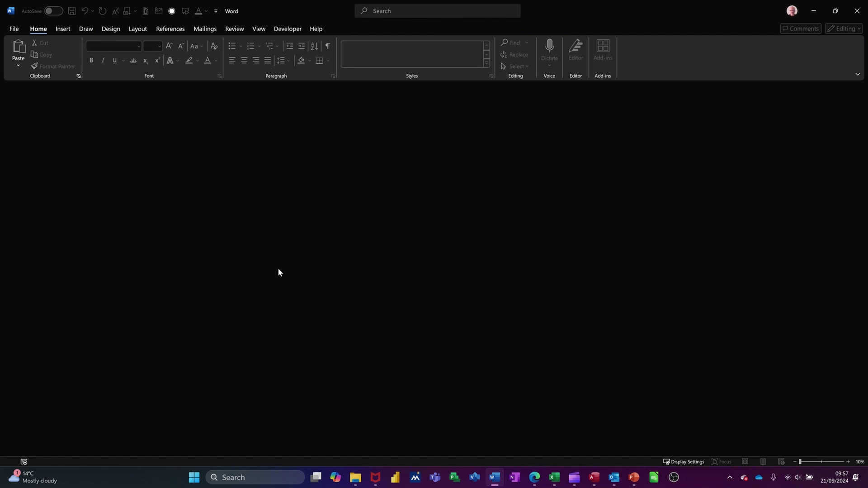
- Open the Chapter 1 file on its own and make the first two lines of its opening paragraph bold
key(ctrl+F12)
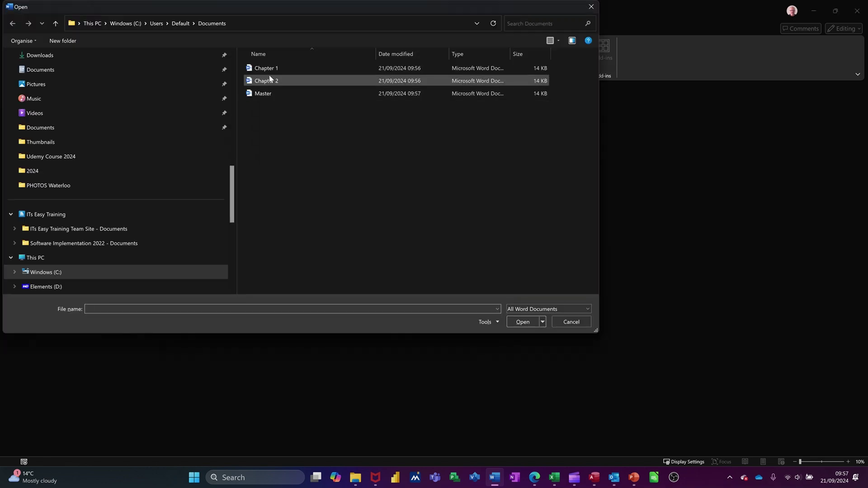
double_click(266, 68)
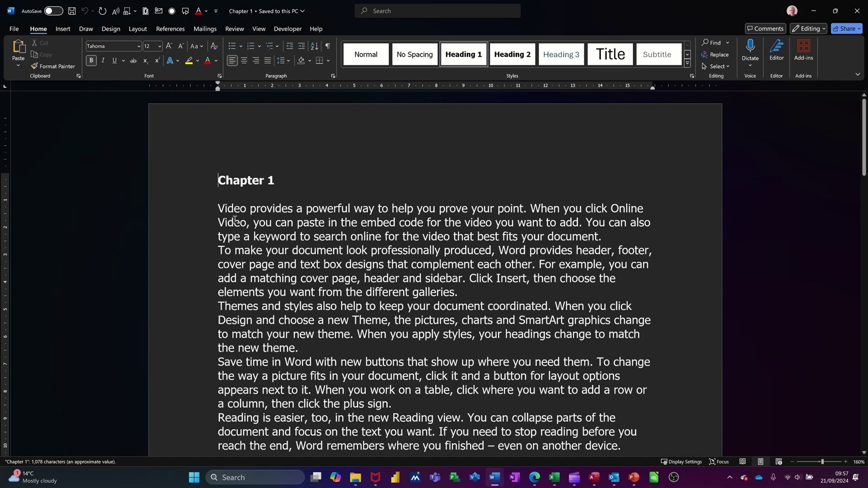
drag(192, 211, 192, 220)
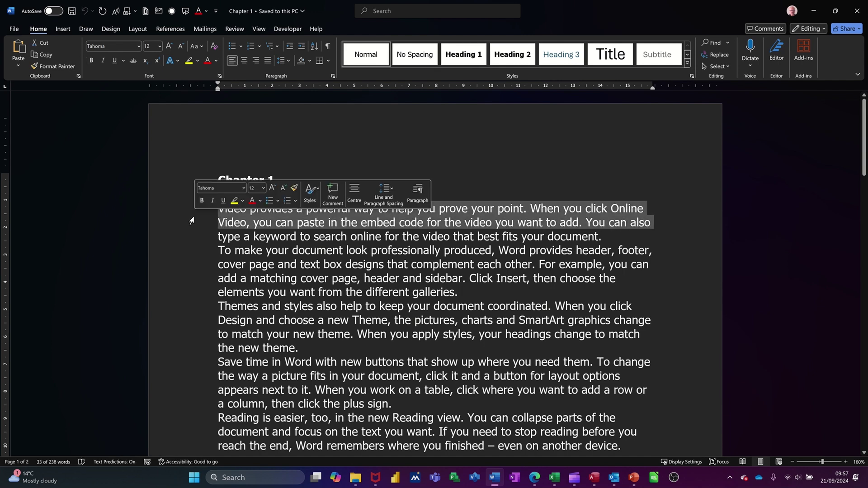
key(ctrl+b)
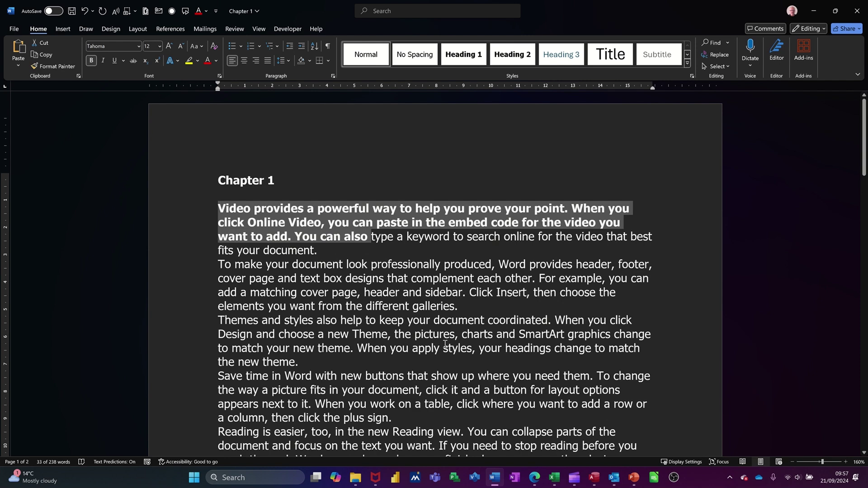
- Save and close the edited Chapter 1 file, and open the Master document
key(ctrl+s)
key(ctrl+w)
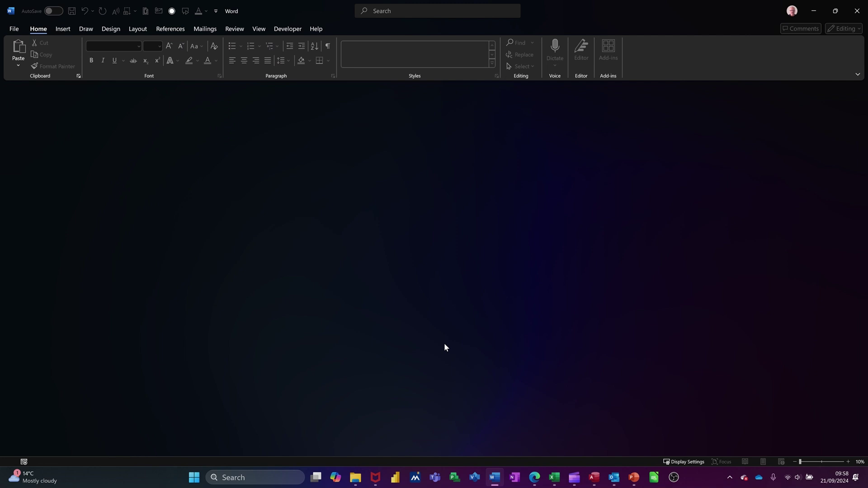
key(ctrl+F12)
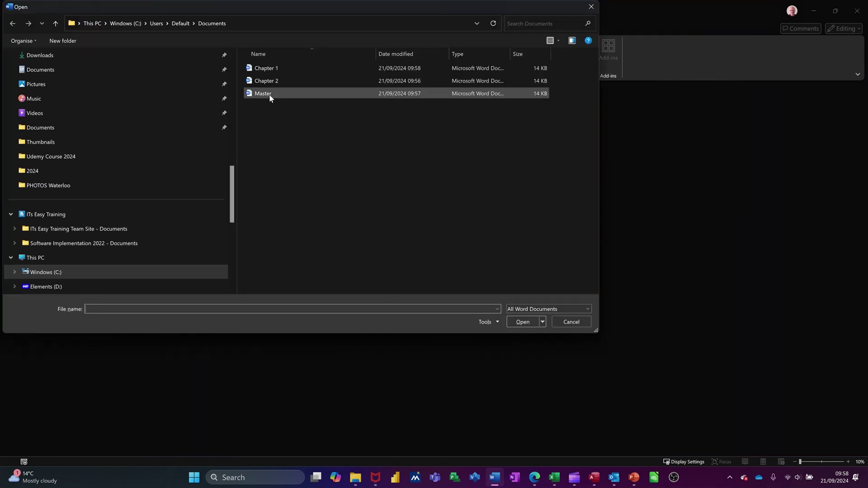
double_click(269, 94)
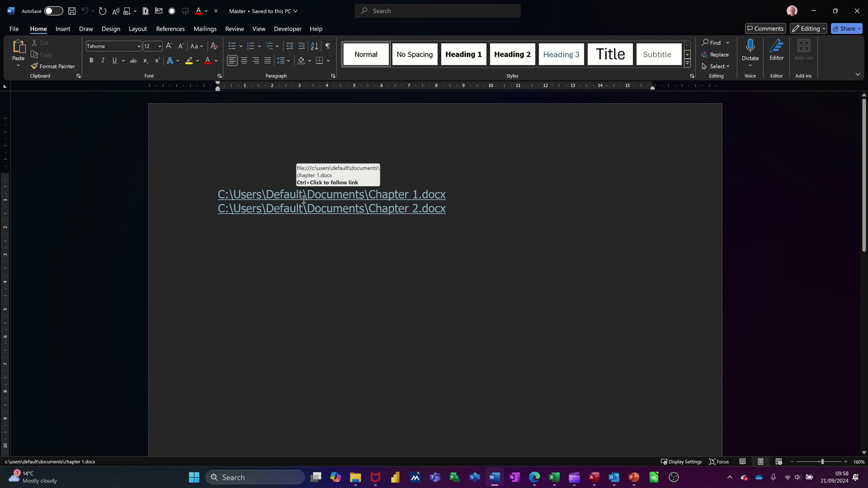
- Open the Chapter 1 file through its link in the Master document to check the bold text, and close it again
ctrl+click(303, 195)
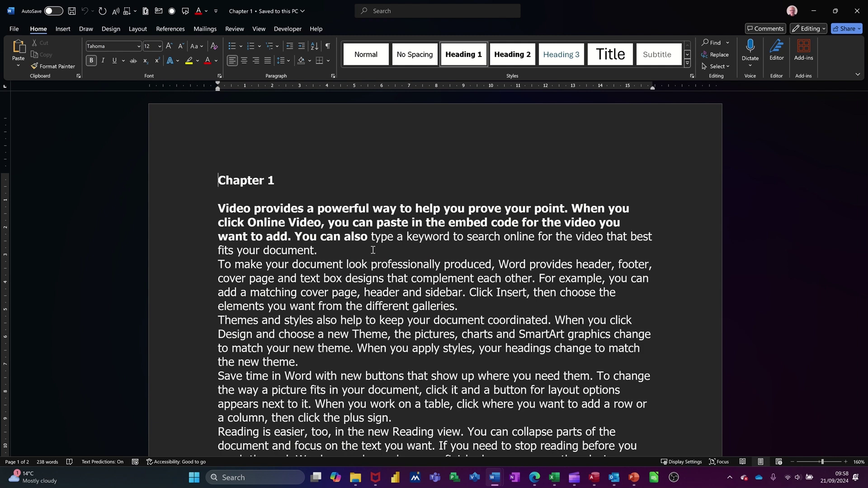
key(ctrl+w)
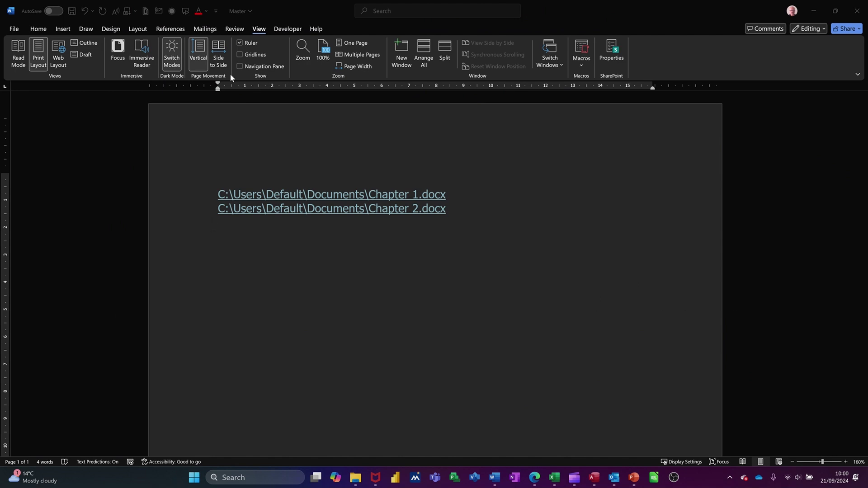
- Switch the Master document to Outline view and expand its subdocuments
click(86, 44)
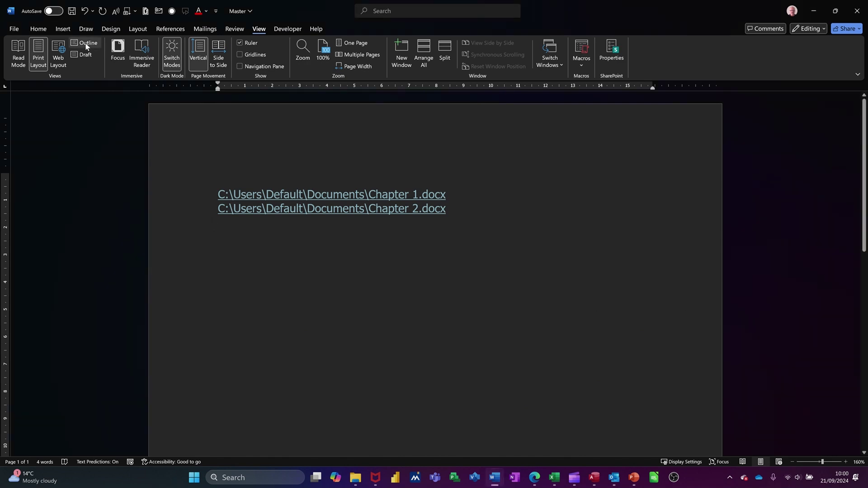
click(87, 44)
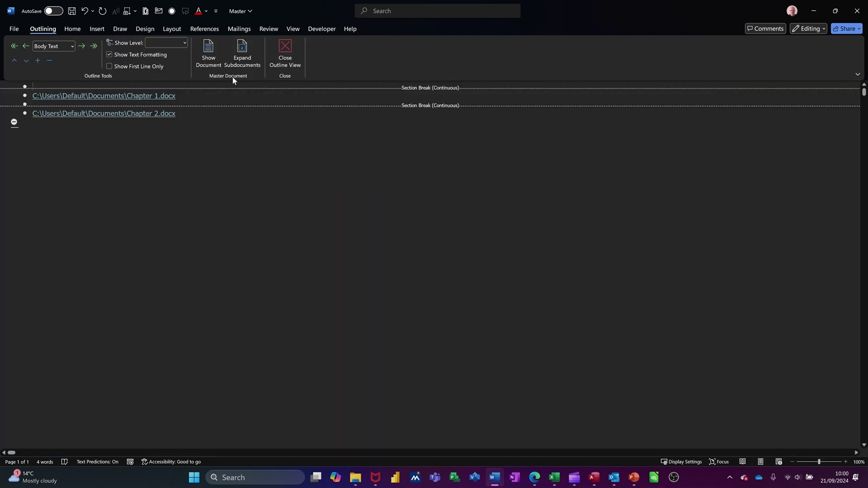
click(243, 53)
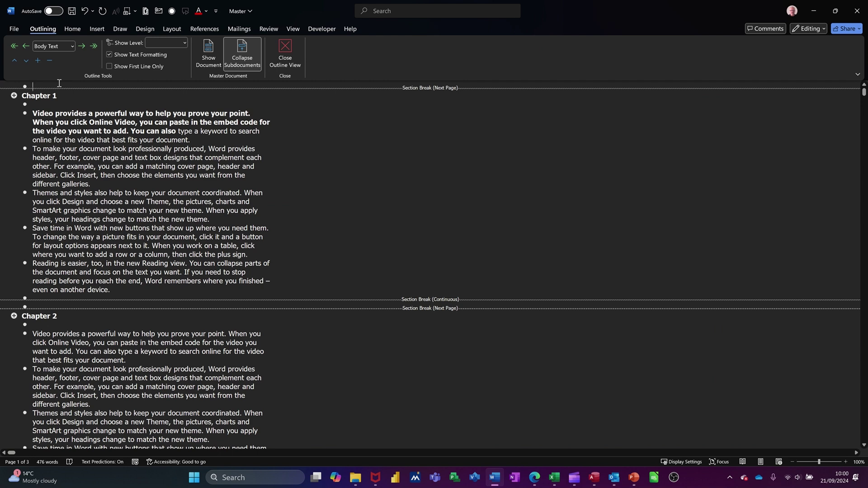
- Insert an Automatic Table 1 table of contents above Chapter 1 in the Master document
click(202, 30)
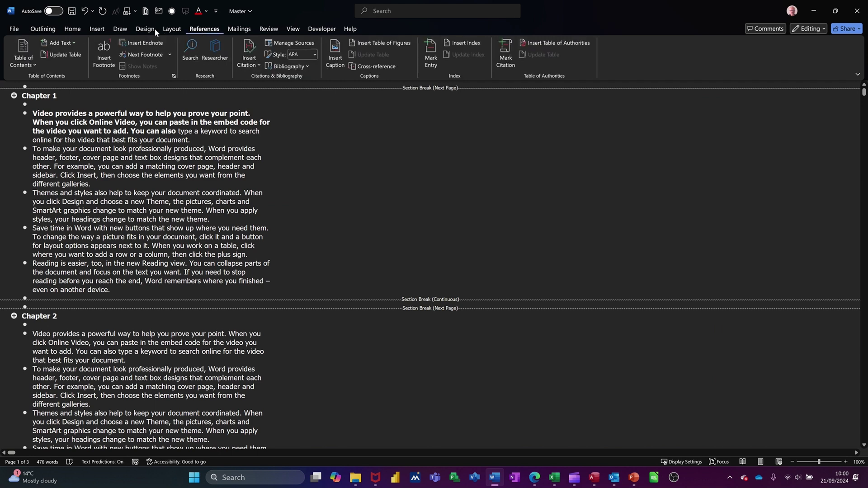
click(20, 52)
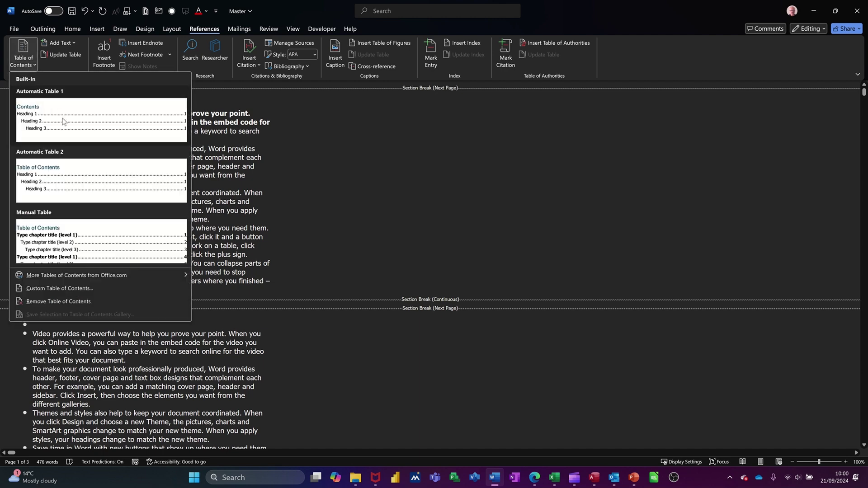
click(64, 121)
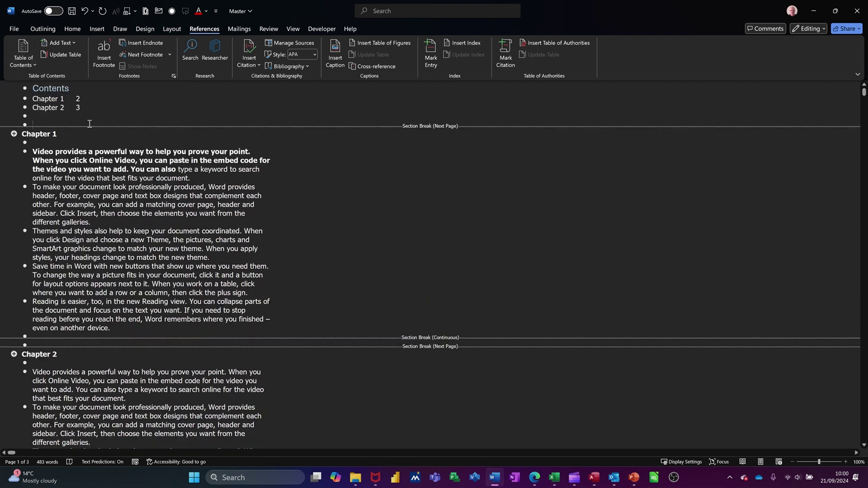
scroll(164, 369, down, 4)
scroll(164, 379, down, 2)
scroll(156, 317, up, 6)
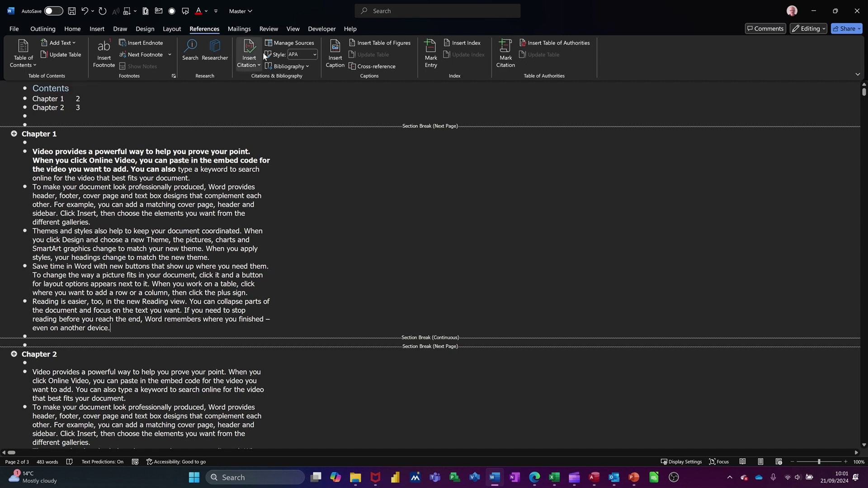
- Switch to Print Layout view and replace the table of contents on the first page with a fresh Automatic Table 1
click(292, 29)
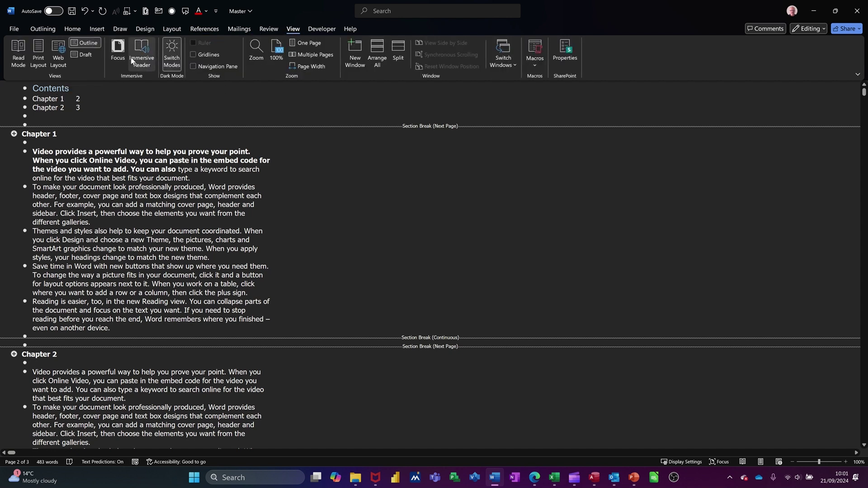
click(38, 59)
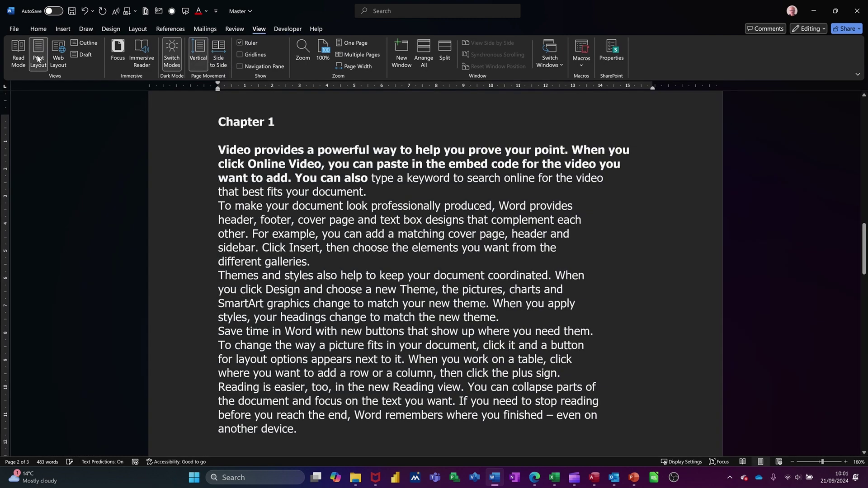
scroll(439, 208, up, 10)
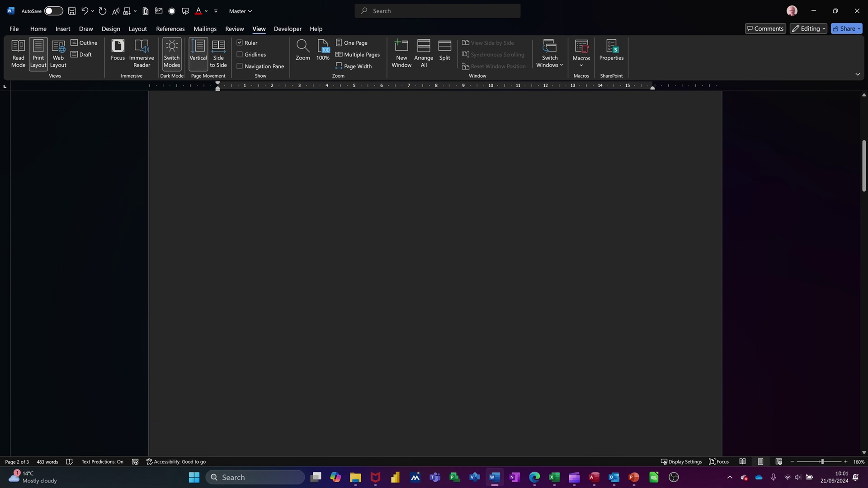
scroll(402, 208, up, 2)
click(316, 203)
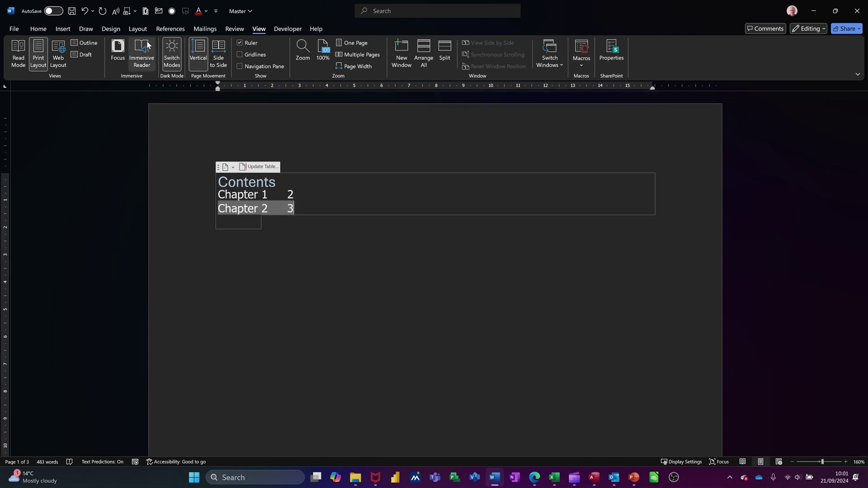
click(171, 29)
click(22, 54)
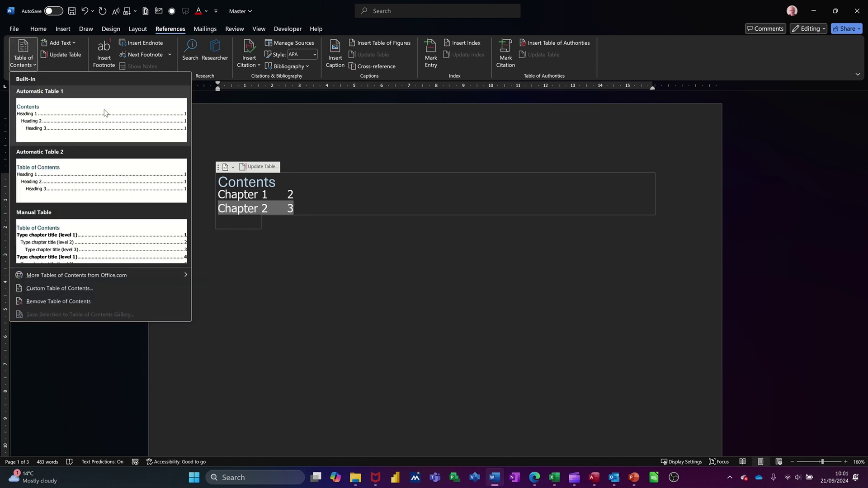
click(93, 128)
- Add Plain Number 3 page numbers at the bottom of the pages and return to the document body
scroll(379, 247, down, 10)
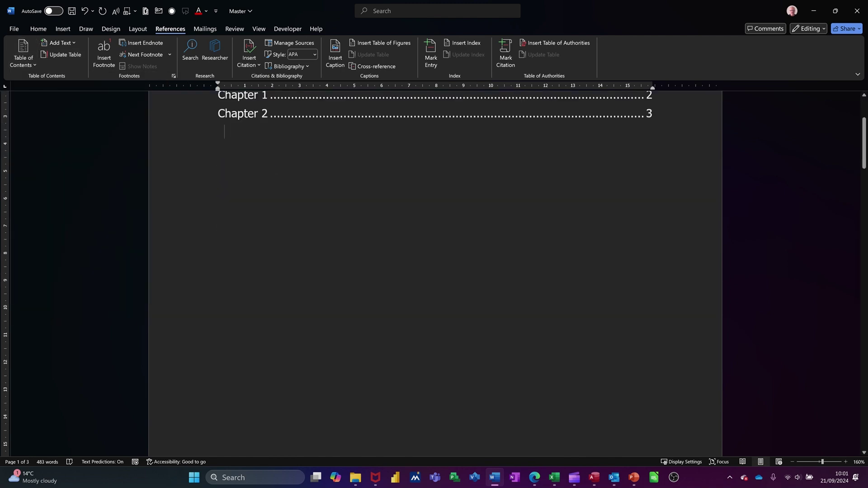
scroll(379, 247, down, 15)
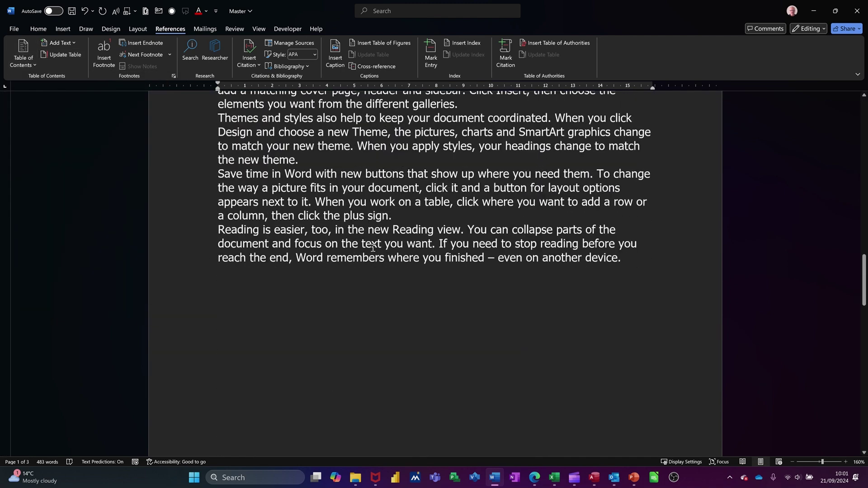
scroll(373, 248, down, 2)
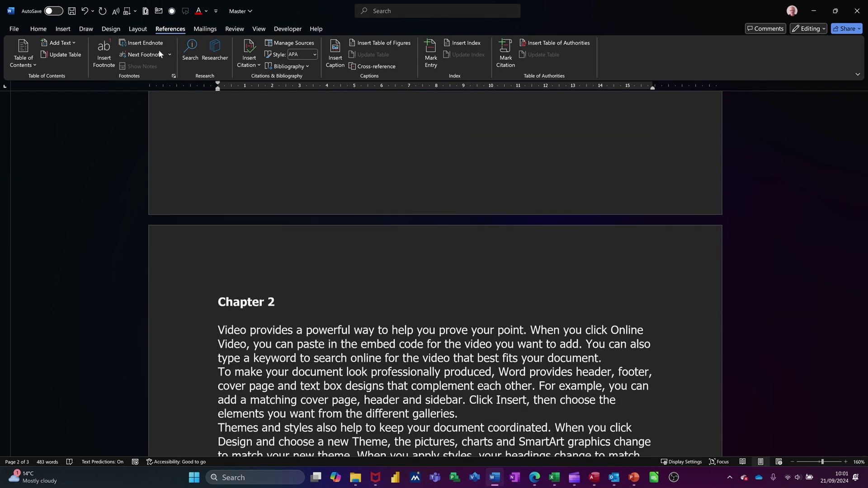
click(63, 29)
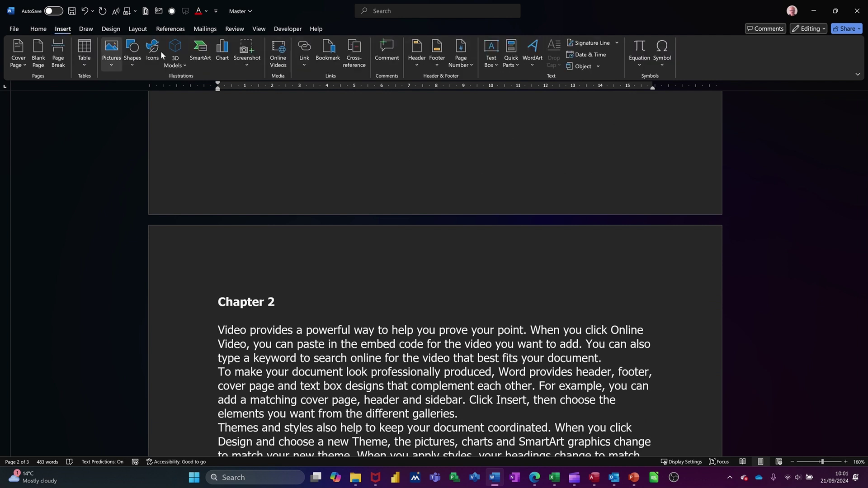
click(463, 67)
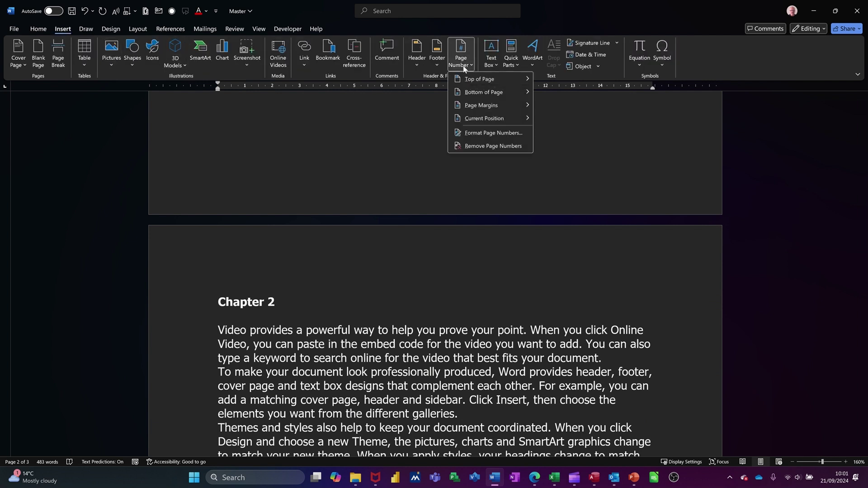
mouse_move(498, 105)
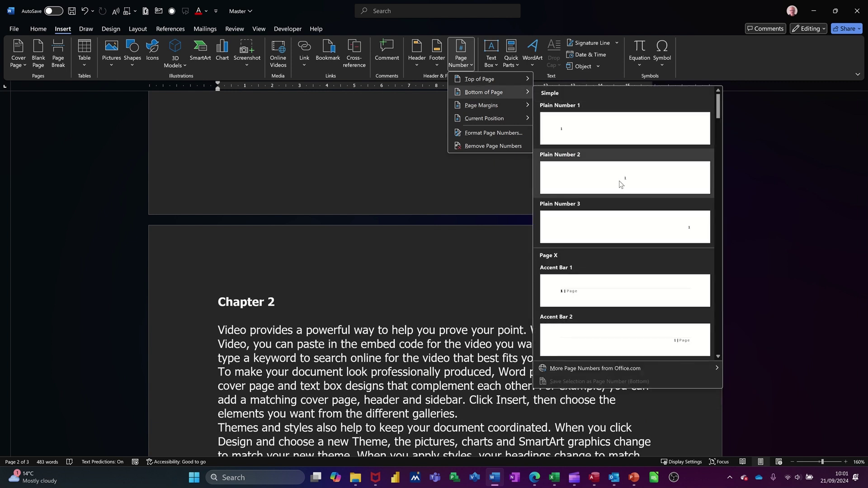
click(662, 228)
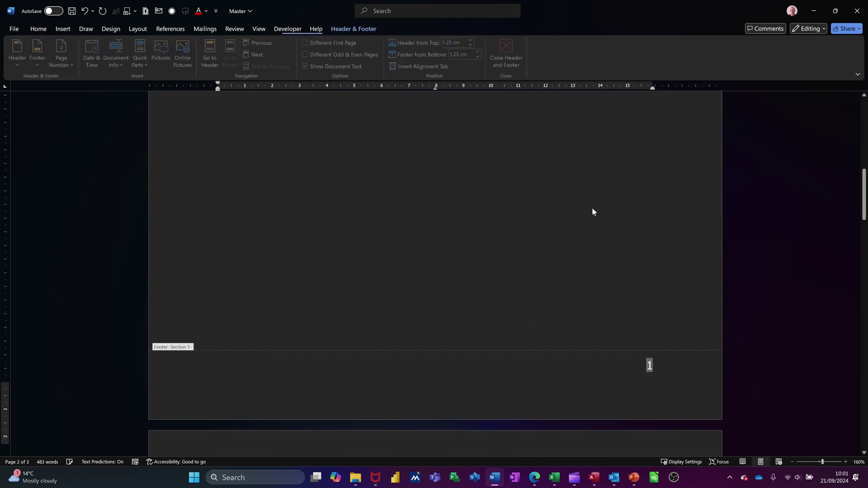
double_click(443, 203)
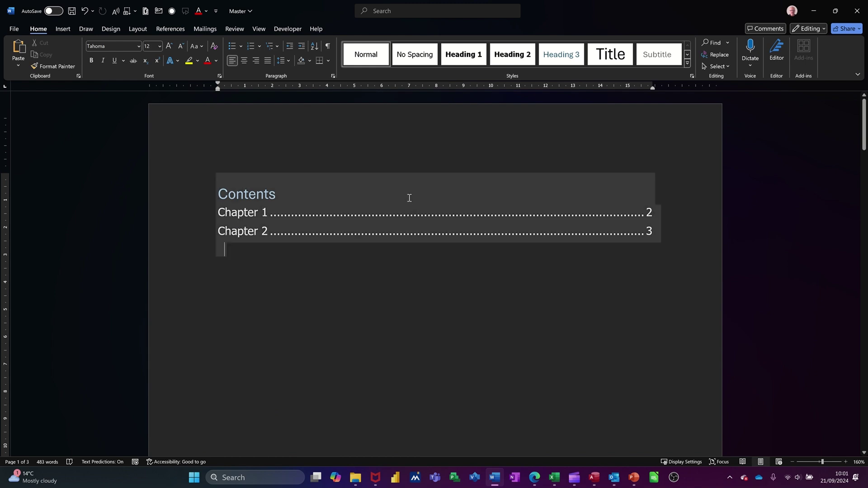
- Return to Outline view and collapse the subdocuments, agreeing to save the changes to the Master document
scroll(405, 190, down, 12)
scroll(402, 183, down, 12)
scroll(353, 160, down, 15)
scroll(377, 156, up, 15)
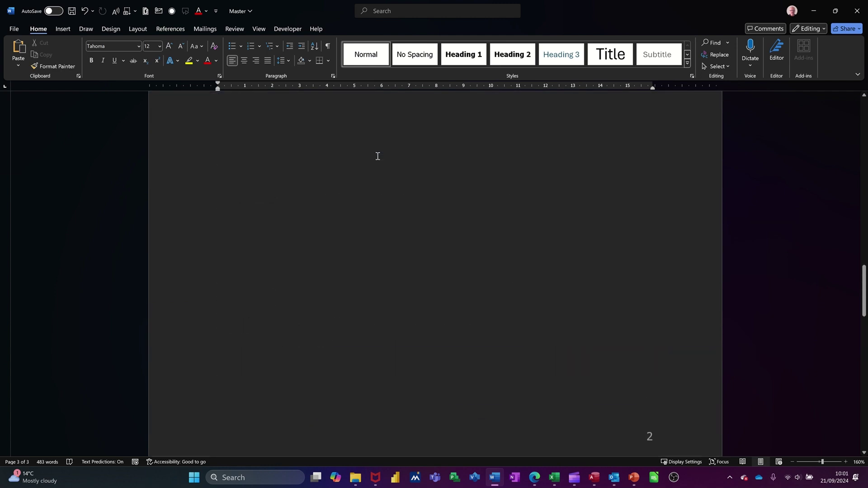
scroll(378, 156, up, 12)
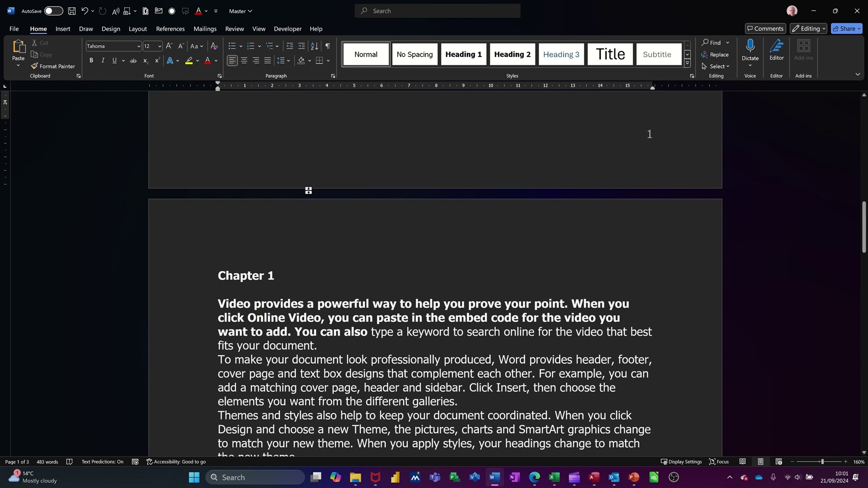
click(259, 29)
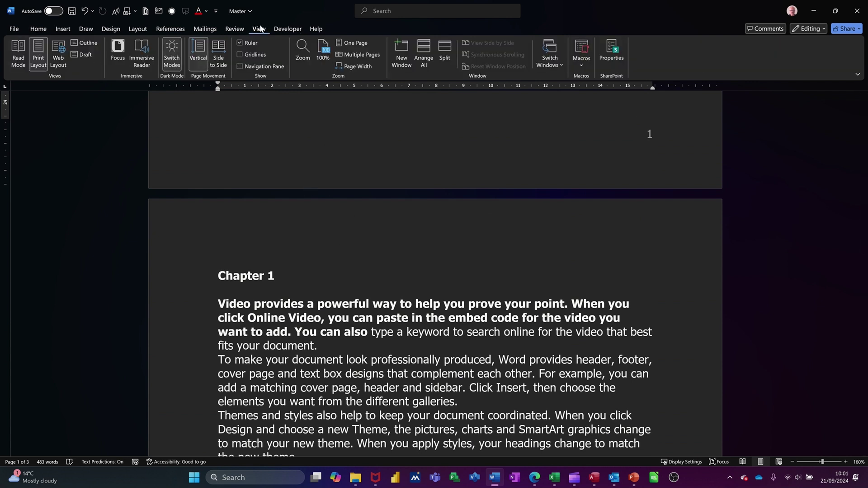
click(80, 43)
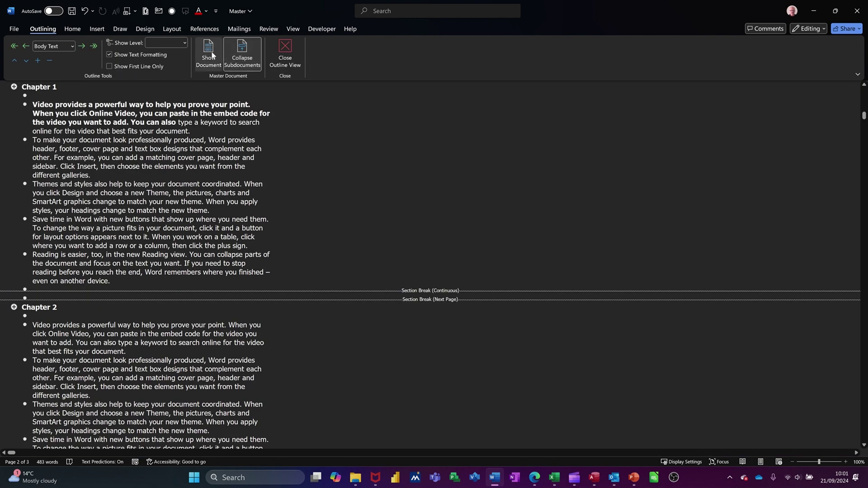
click(235, 56)
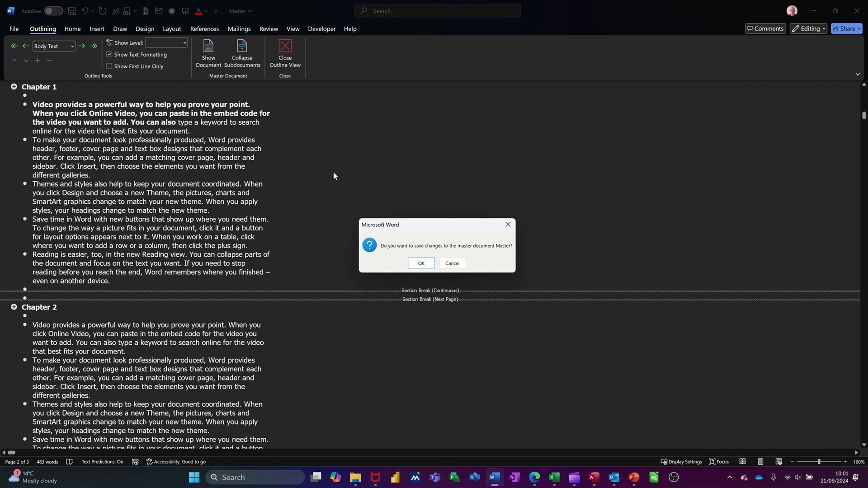
click(413, 259)
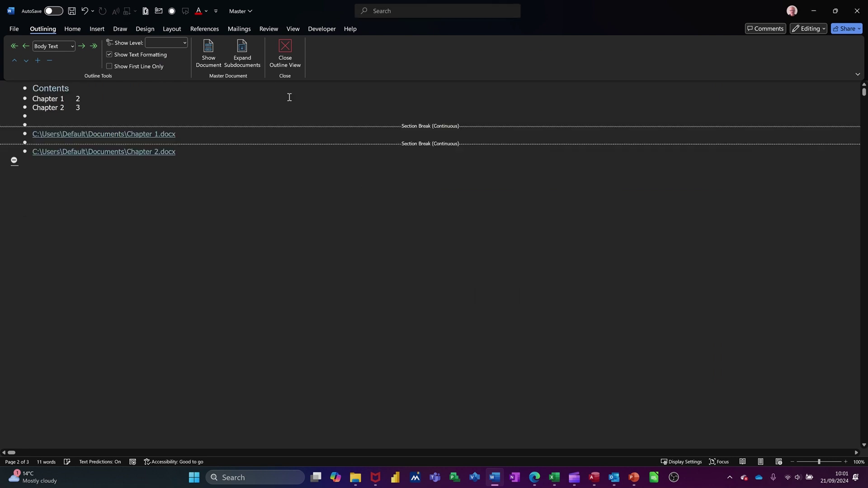
- Show the master document's subdocument controls and expand the Chapter 1 and Chapter 2 subdocuments
click(209, 57)
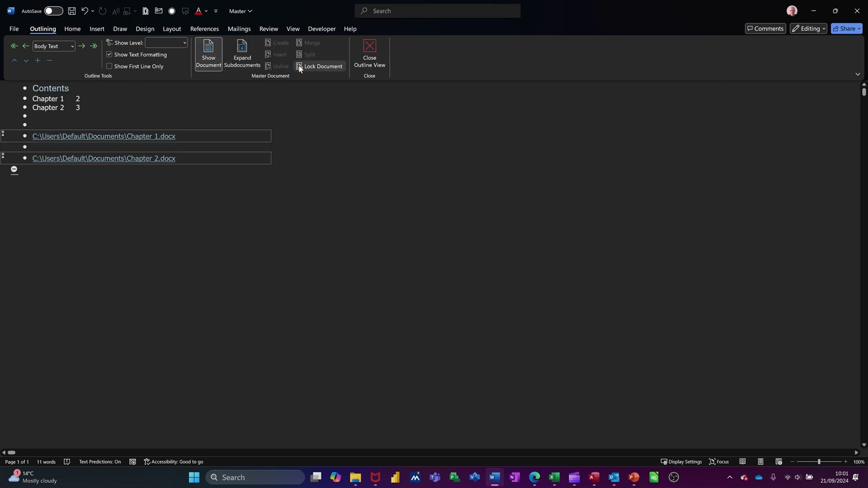
click(242, 57)
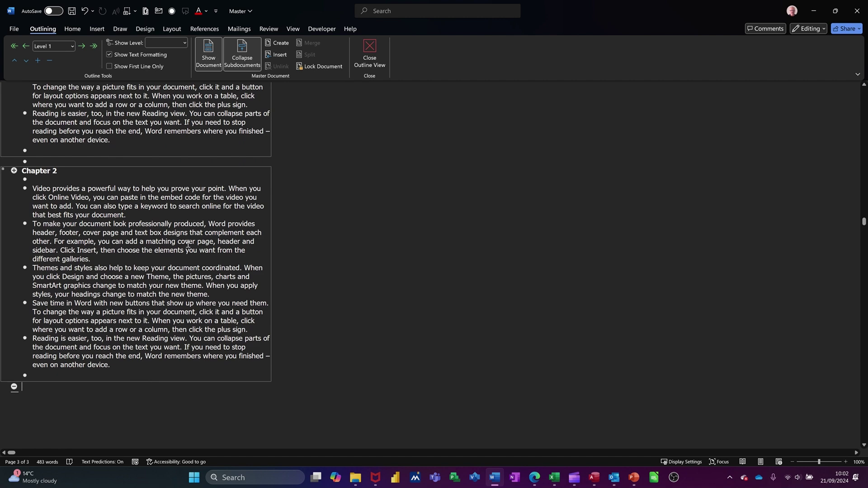
scroll(184, 242, up, 1)
scroll(184, 242, up, 3)
scroll(184, 242, down, 3)
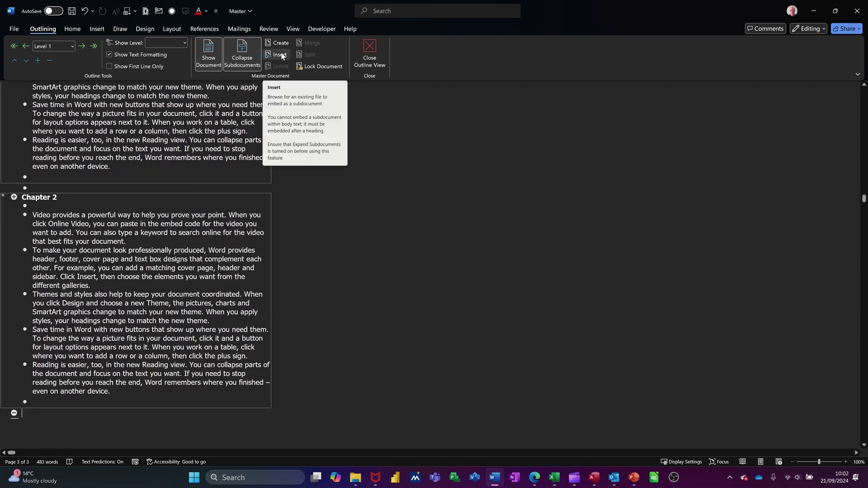
scroll(223, 227, up, 6)
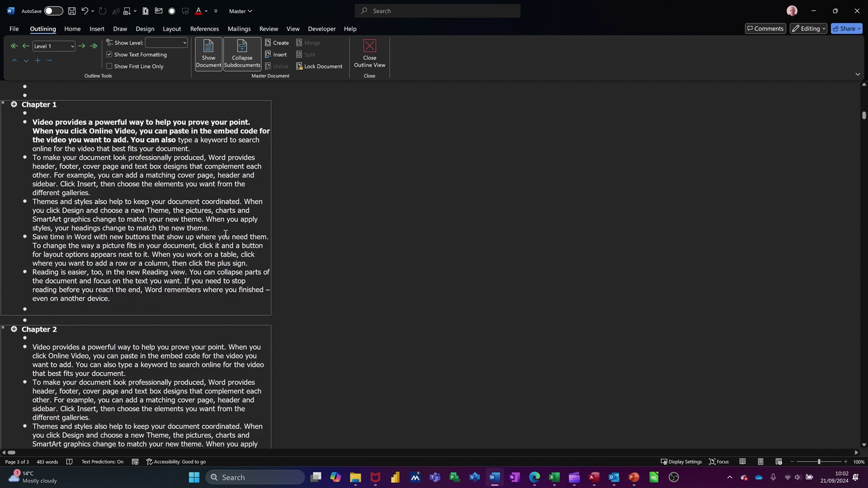